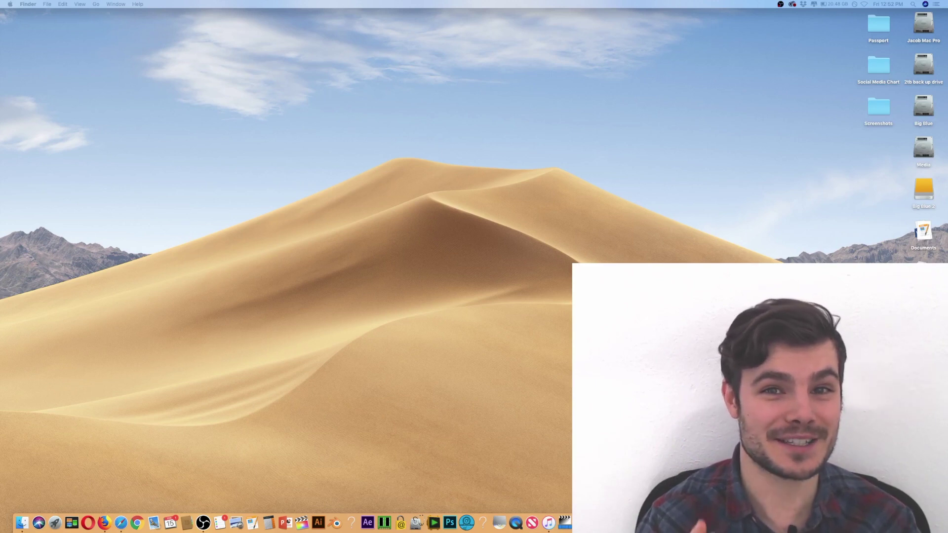
# - Launch Camera Settings, move its window up-left, and switch the image to Widescreen
pyautogui.click(467, 523)
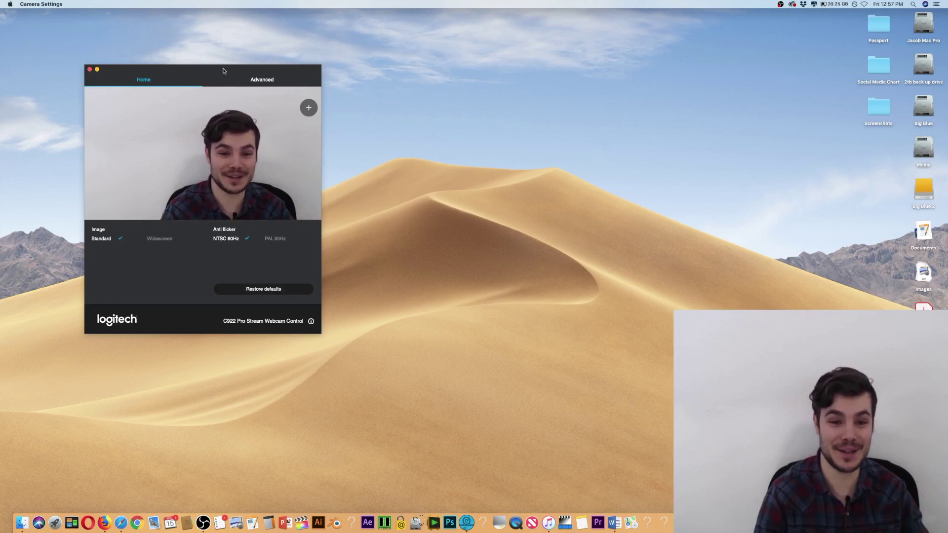
pyautogui.moveTo(223, 71)
pyautogui.mouseDown()
pyautogui.moveTo(187, 51)
pyautogui.moveTo(205, 75)
pyautogui.mouseUp()
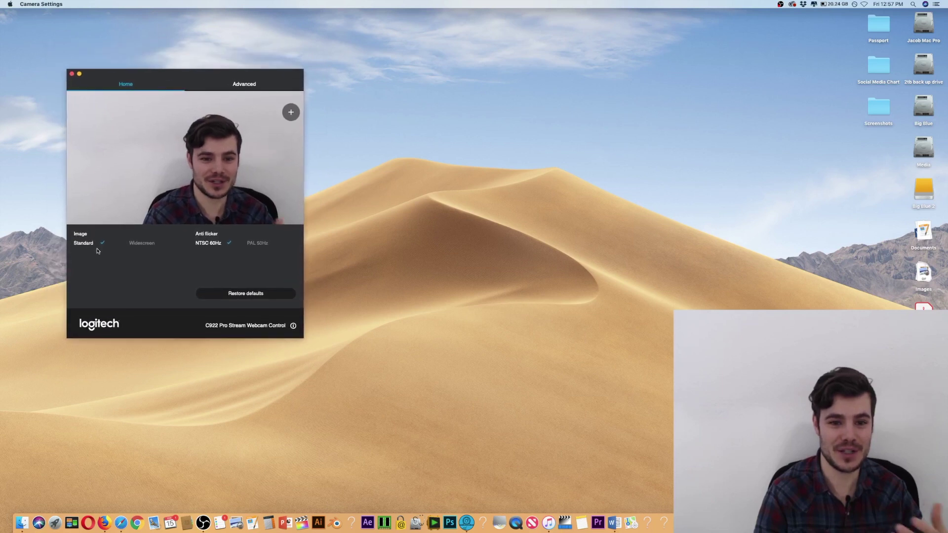
pyautogui.click(131, 244)
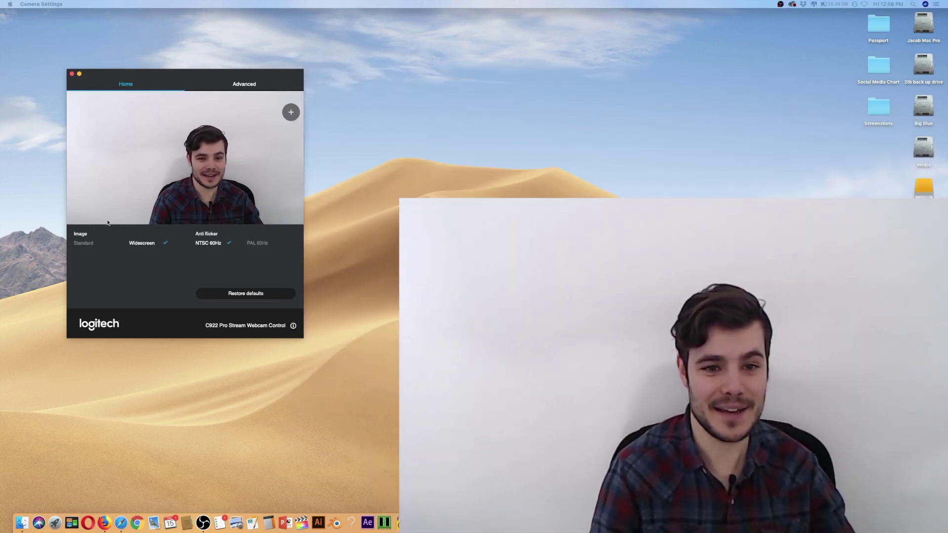
# - Return to Standard format, zoom in three steps and pan the view around the face
pyautogui.click(84, 243)
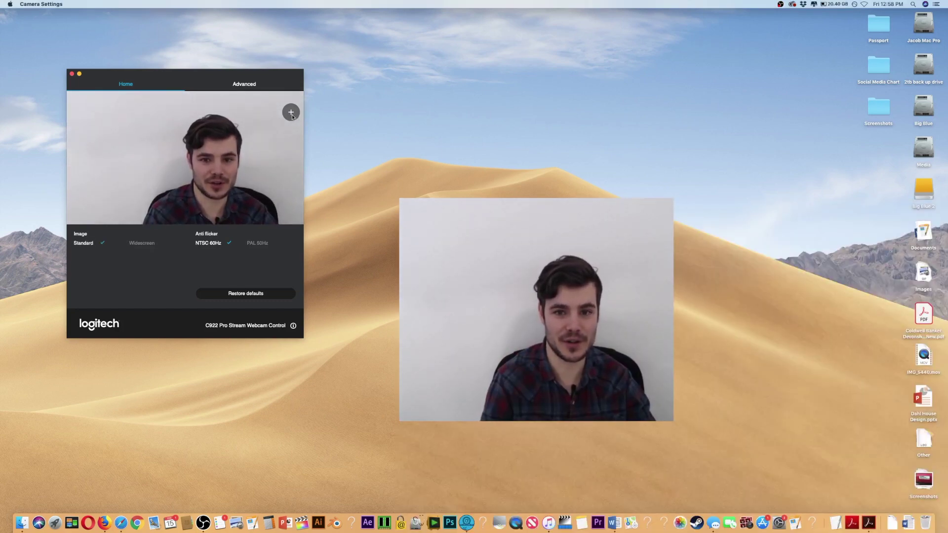
pyautogui.click(291, 113)
pyautogui.click(291, 113)
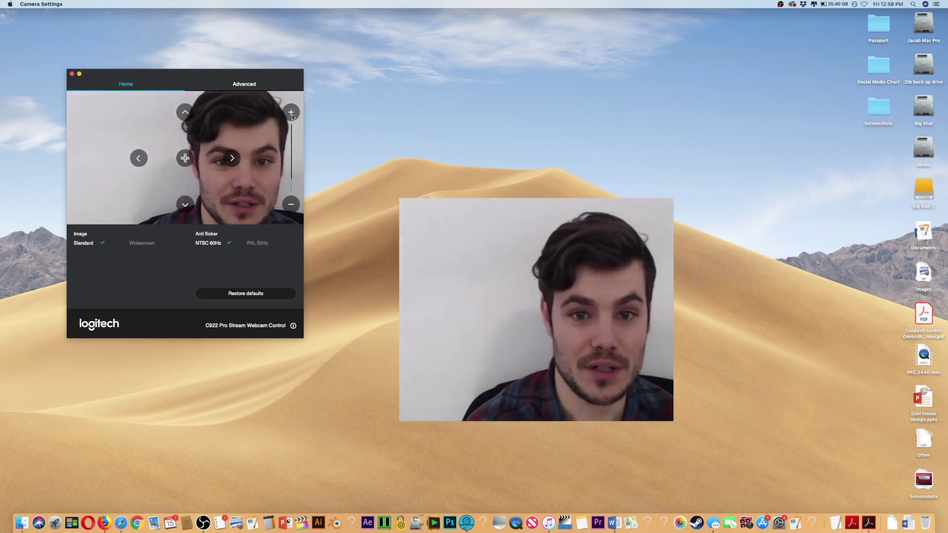
pyautogui.click(291, 112)
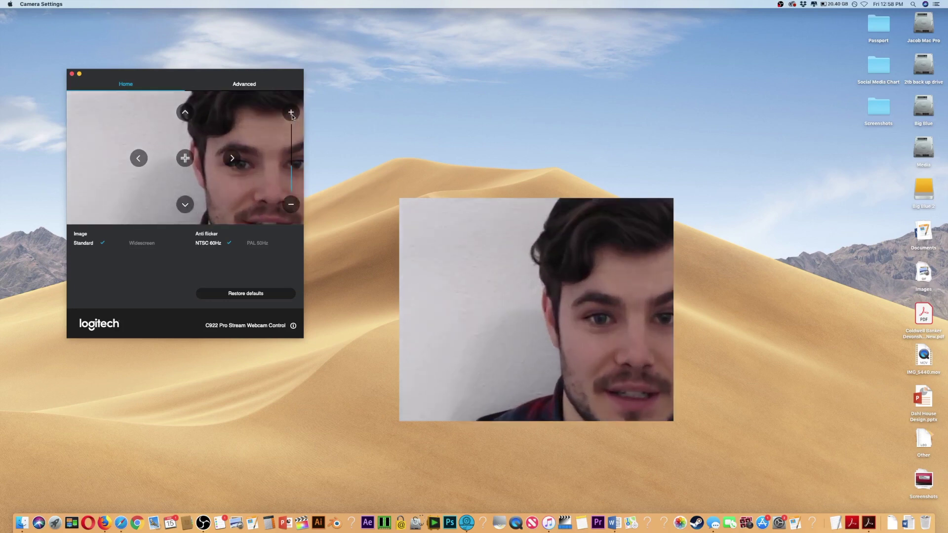
pyautogui.click(233, 158)
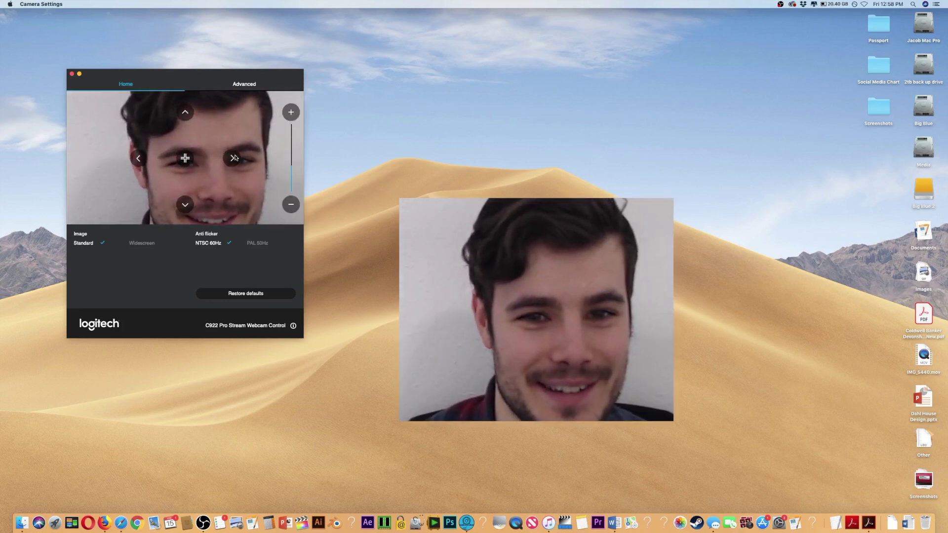
pyautogui.click(232, 158)
pyautogui.click(137, 158)
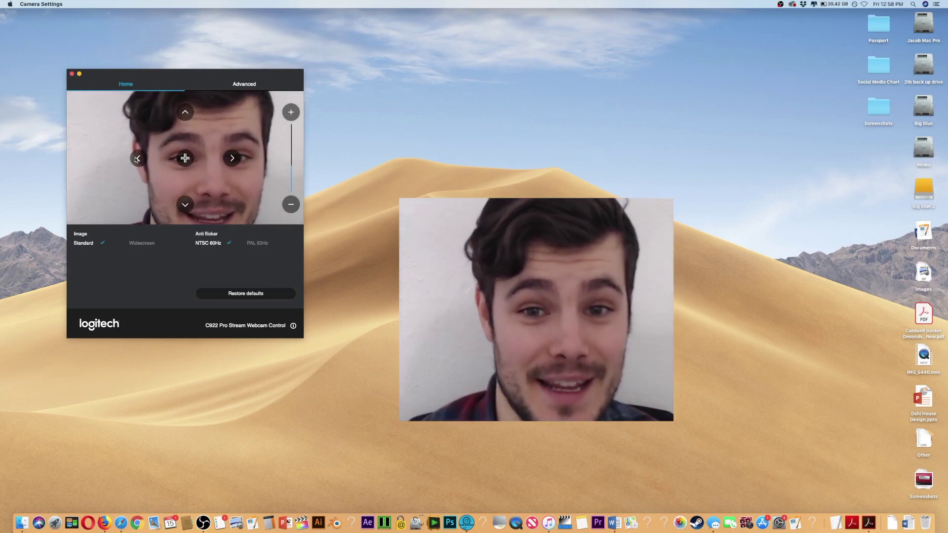
# - Zoom the webcam preview back out to the full camera view
pyautogui.click(289, 208)
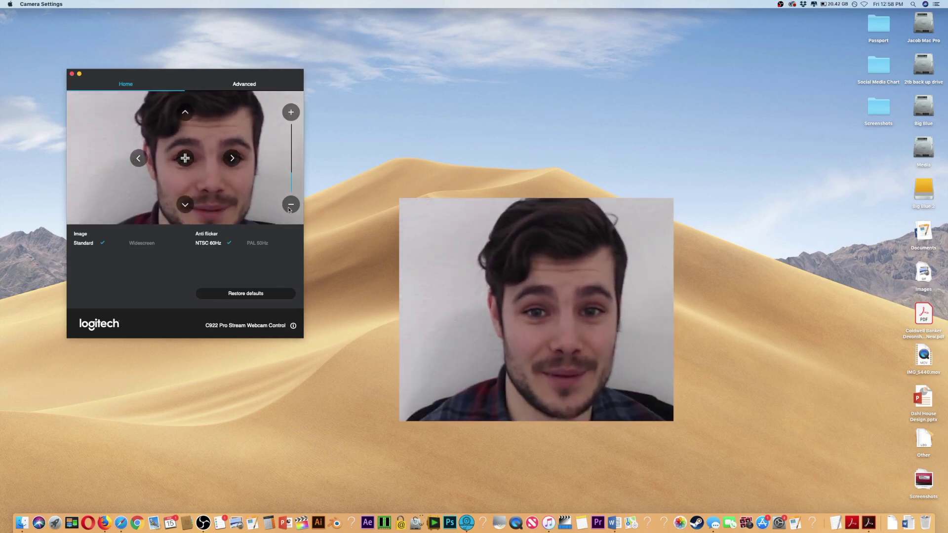
pyautogui.click(289, 208)
pyautogui.click(289, 208)
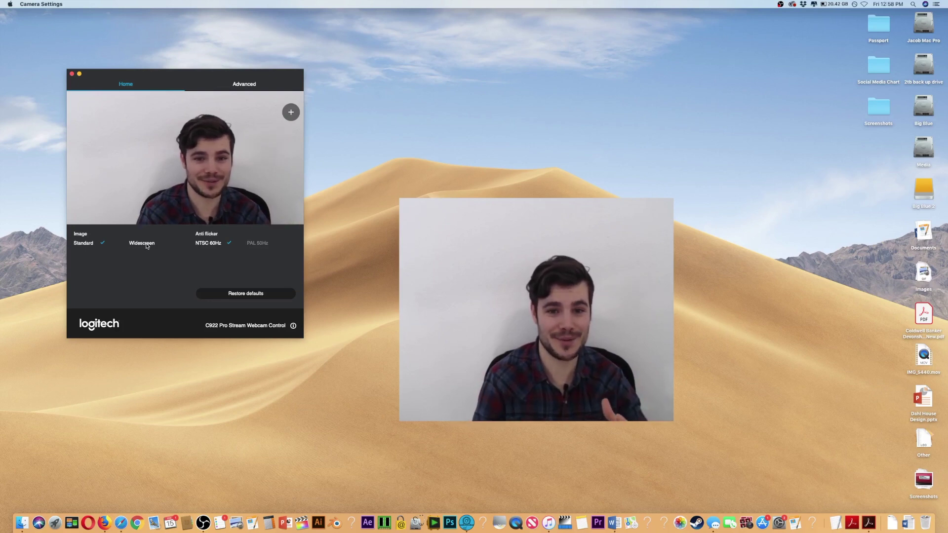
# - Zoom in on the face, turn Auto focus off, and set the focus slider manually
pyautogui.click(292, 111)
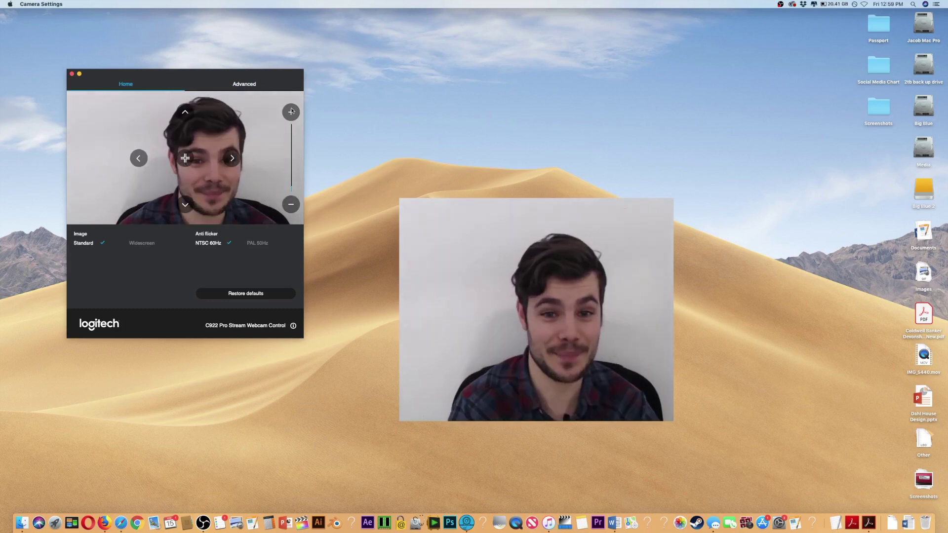
pyautogui.click(291, 112)
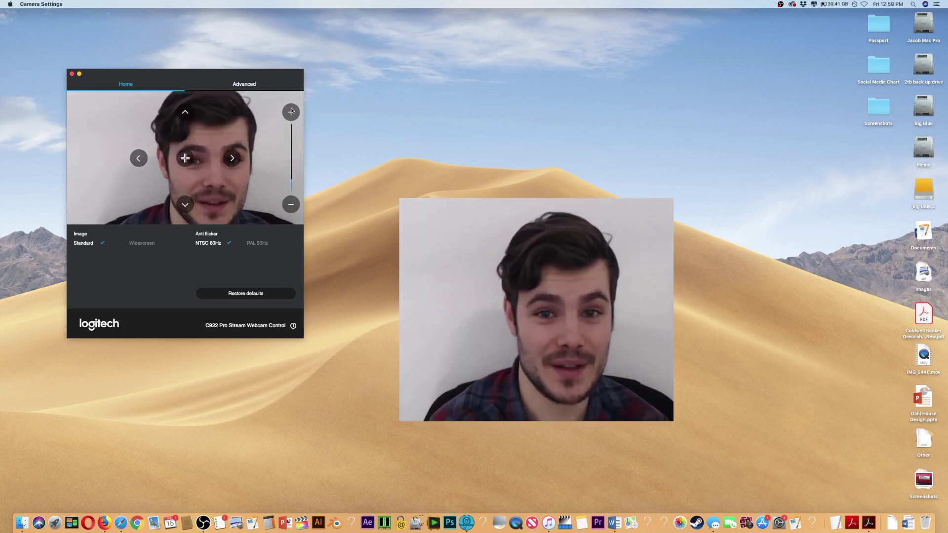
pyautogui.click(246, 85)
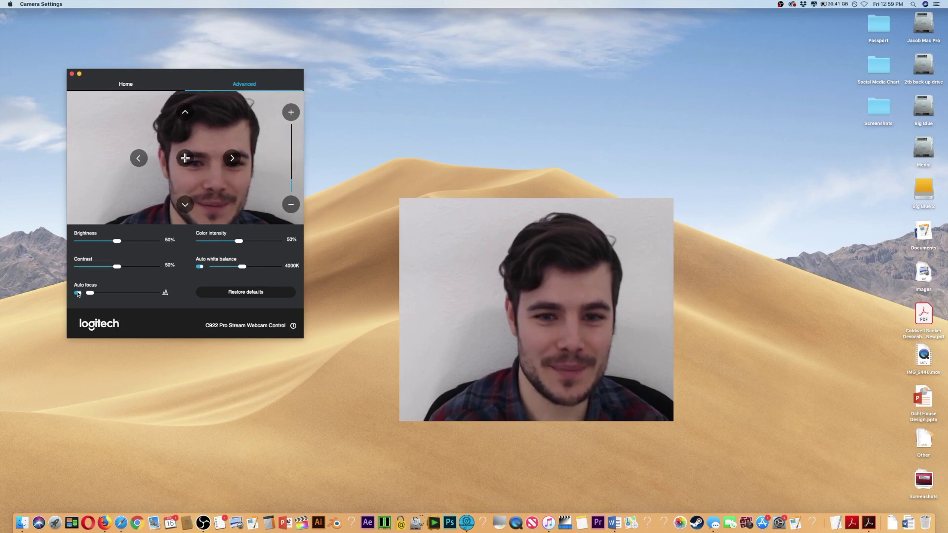
pyautogui.click(291, 113)
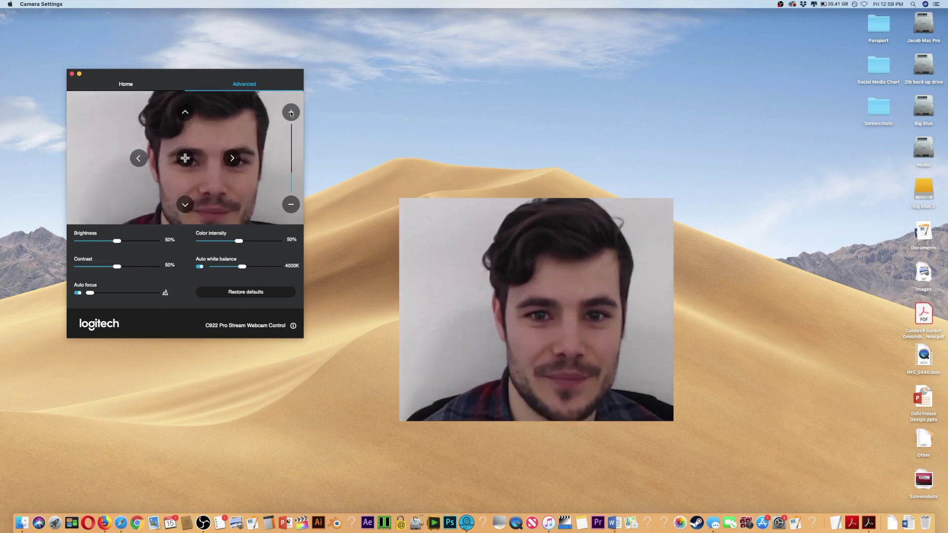
pyautogui.click(291, 113)
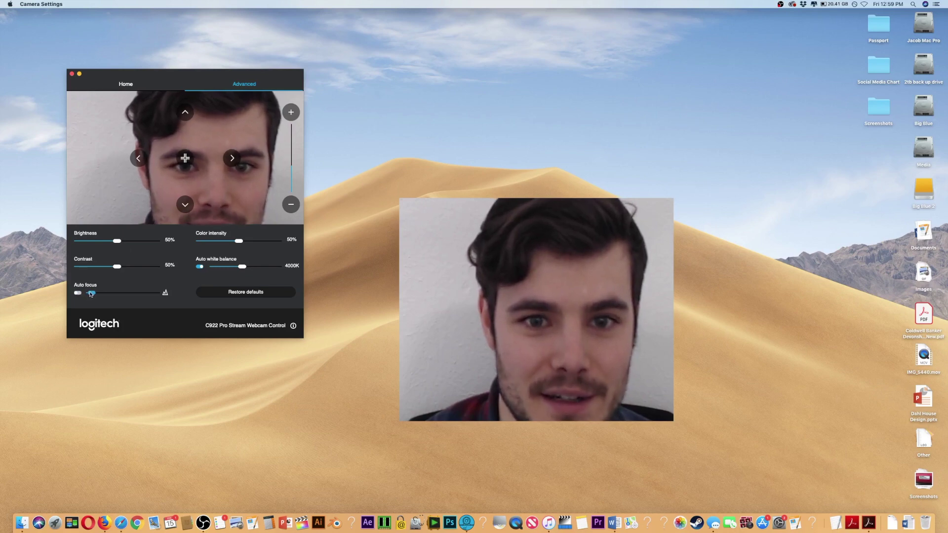
pyautogui.moveTo(89, 293); pyautogui.dragTo(96, 293)
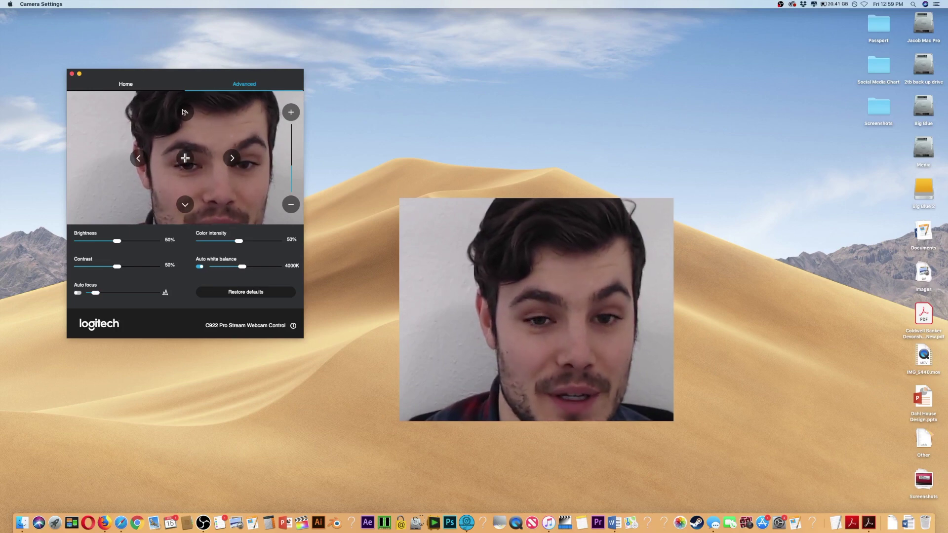
pyautogui.click(125, 84)
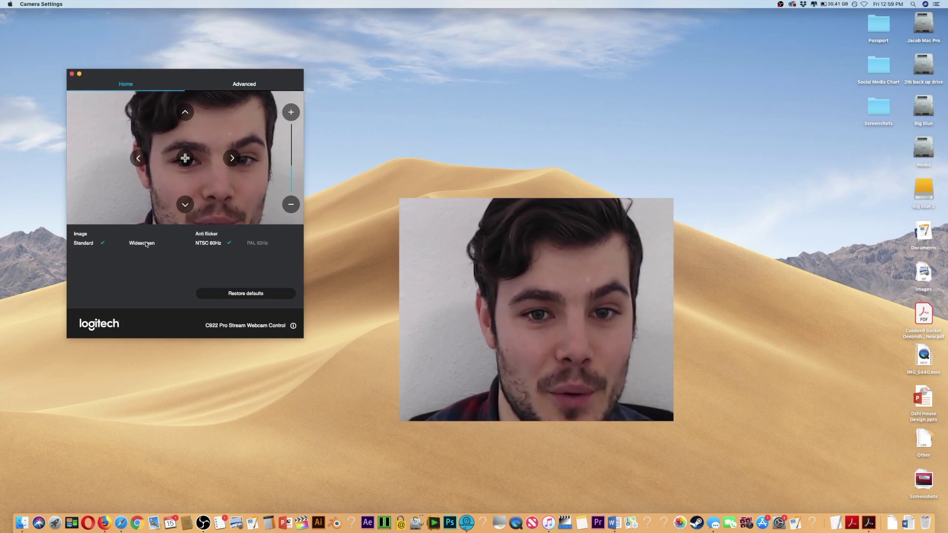
# - Switch the image to Widescreen and show the brightness, contrast and color controls
pyautogui.click(142, 243)
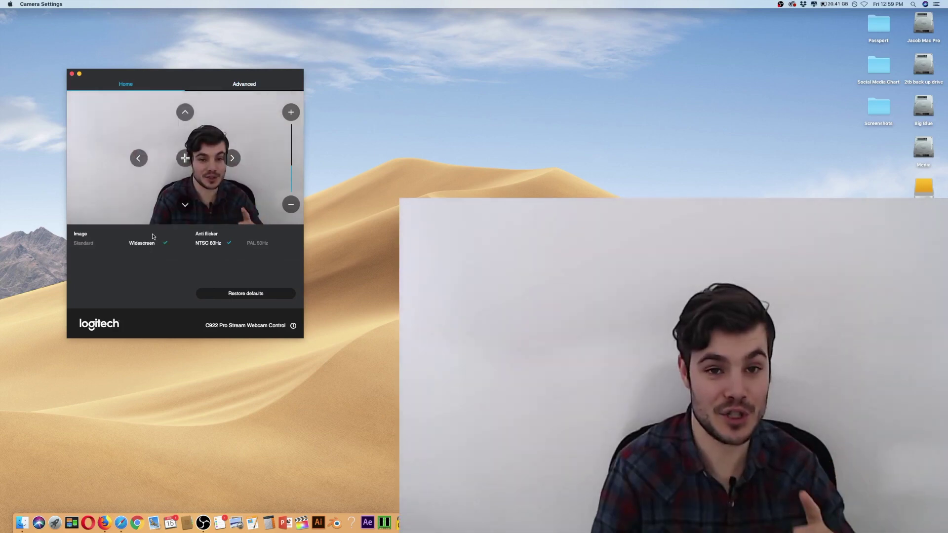
pyautogui.click(251, 85)
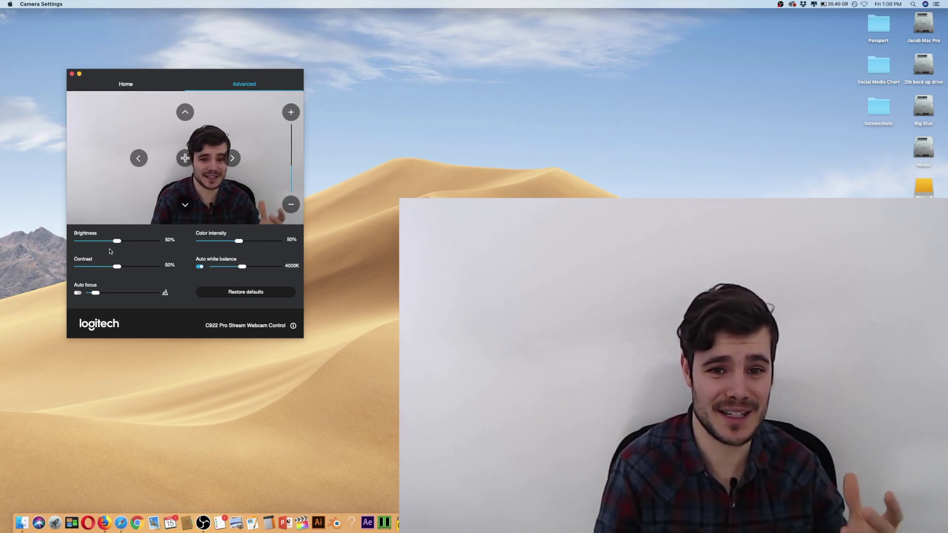
# - Set Brightness to about 60% and raise Contrast to 61%
pyautogui.moveTo(117, 242); pyautogui.dragTo(149, 242)
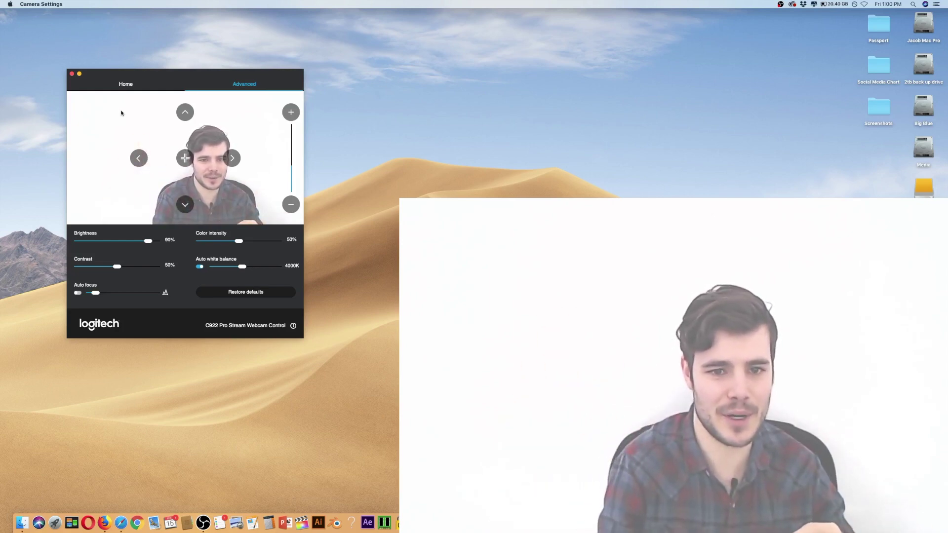
pyautogui.moveTo(147, 241); pyautogui.dragTo(127, 242)
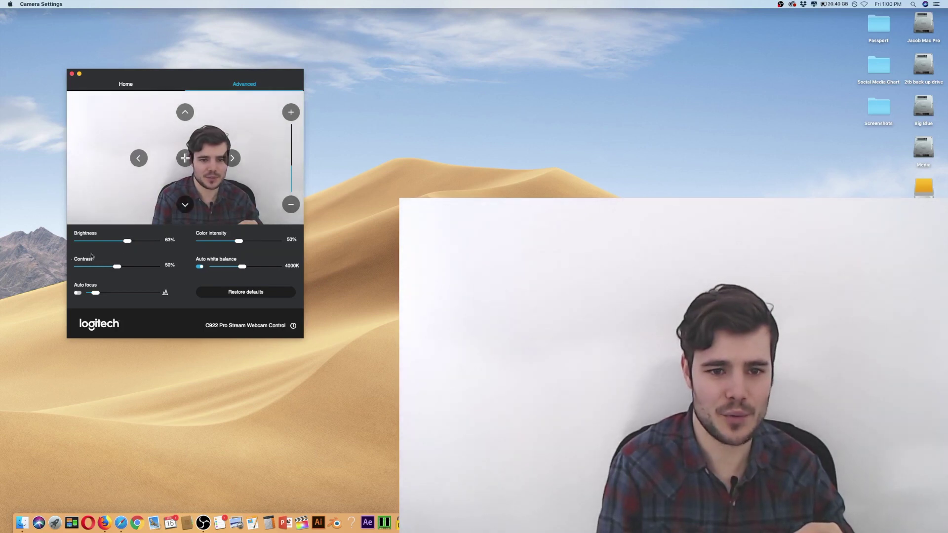
pyautogui.moveTo(118, 267); pyautogui.dragTo(127, 269)
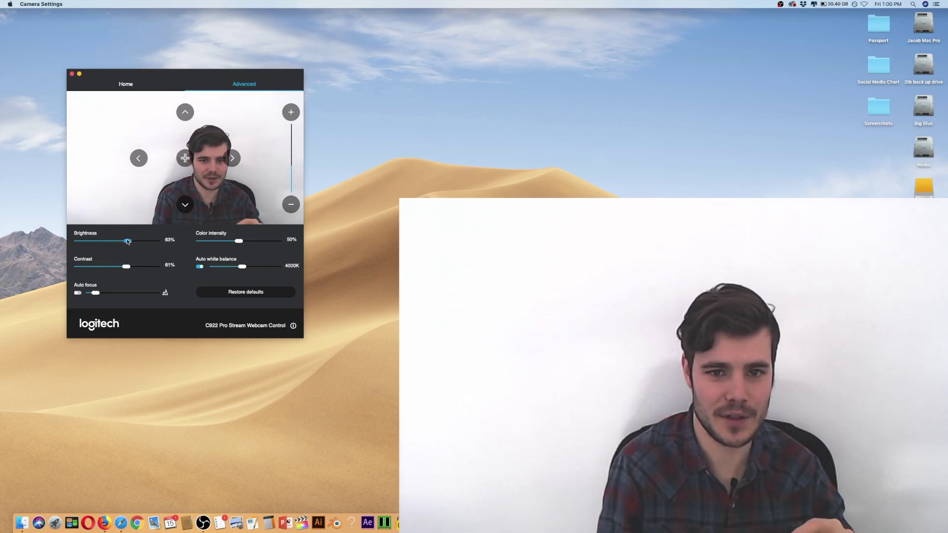
pyautogui.moveTo(127, 242); pyautogui.dragTo(125, 242)
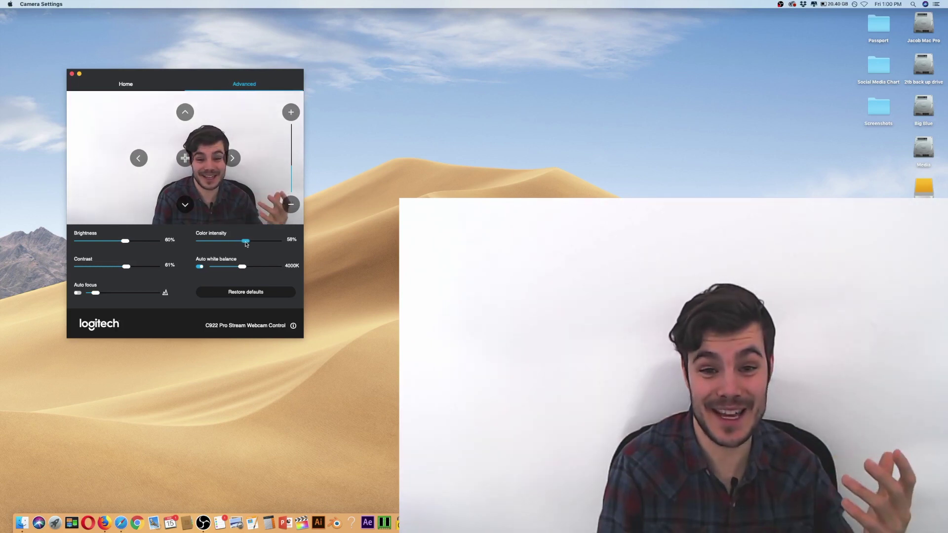
# - Lower Color intensity to 54% and set white balance to 4000K
pyautogui.moveTo(238, 241)
pyautogui.mouseDown()
pyautogui.moveTo(280, 241)
pyautogui.moveTo(221, 244)
pyautogui.mouseUp()
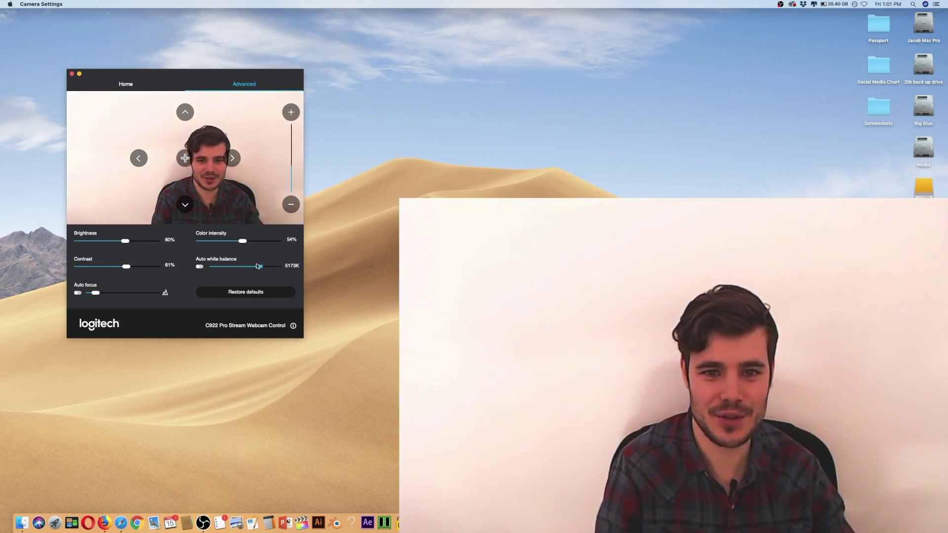
pyautogui.moveTo(253, 267)
pyautogui.mouseDown()
pyautogui.moveTo(200, 266)
pyautogui.moveTo(249, 271)
pyautogui.mouseUp()
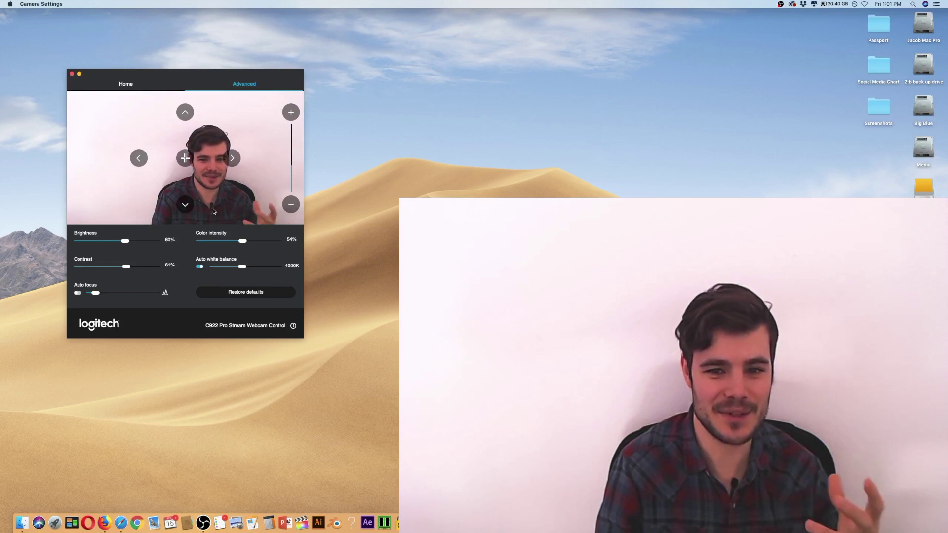
# - Turn off auto white balance and autofocus, nudge color intensity, and set brightness to 62%
pyautogui.click(199, 266)
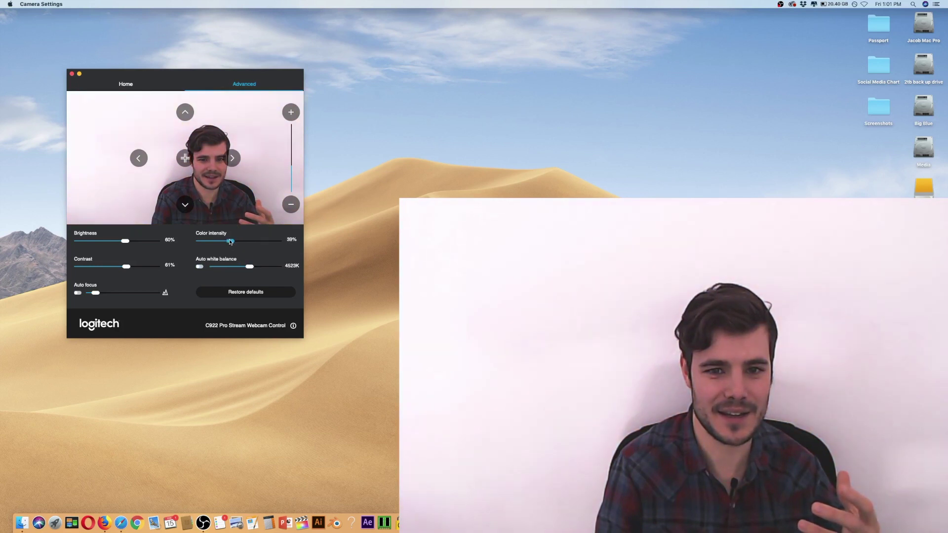
pyautogui.moveTo(231, 241); pyautogui.dragTo(233, 241)
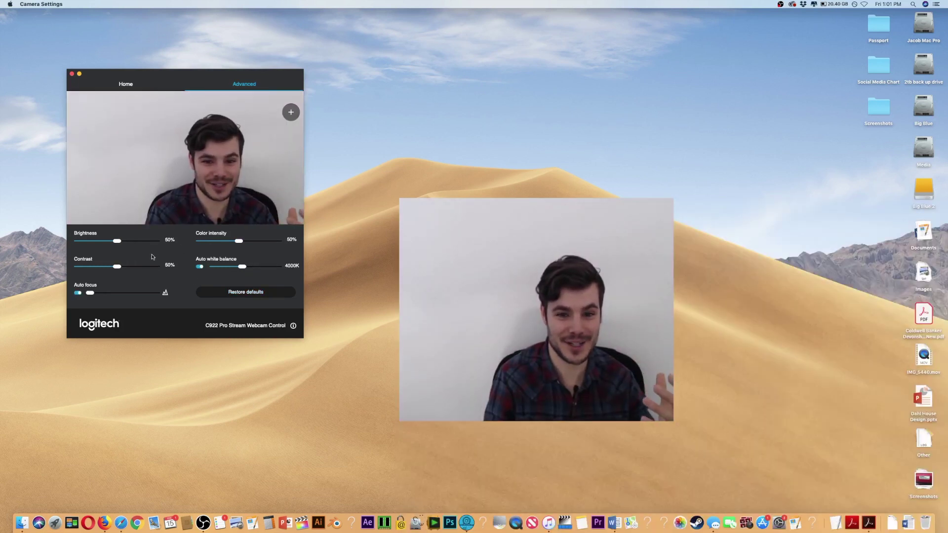
pyautogui.click(77, 294)
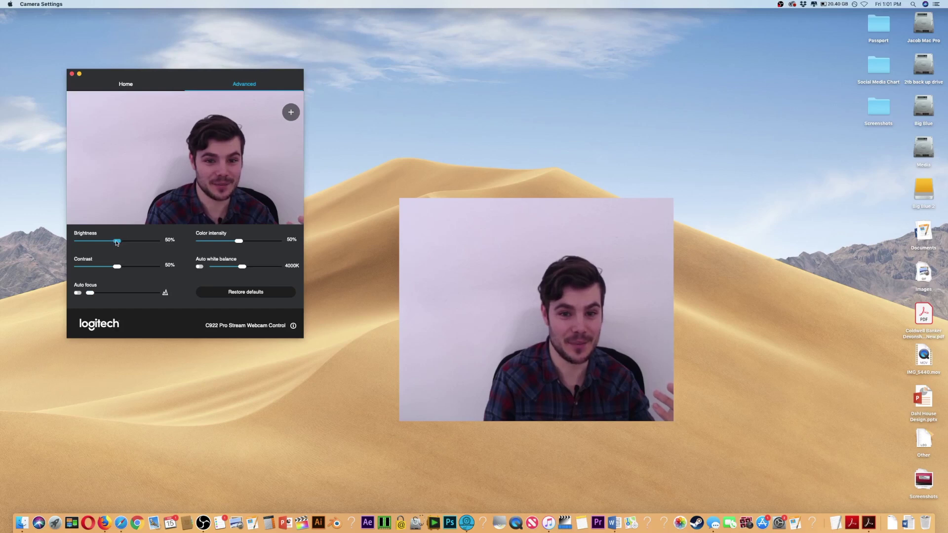
pyautogui.moveTo(116, 242); pyautogui.dragTo(124, 243)
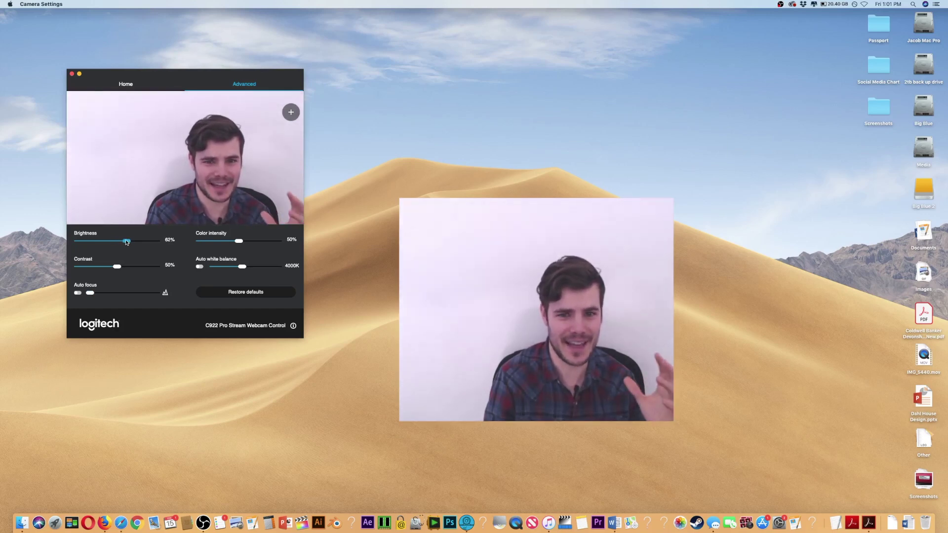
pyautogui.moveTo(127, 242); pyautogui.dragTo(129, 243)
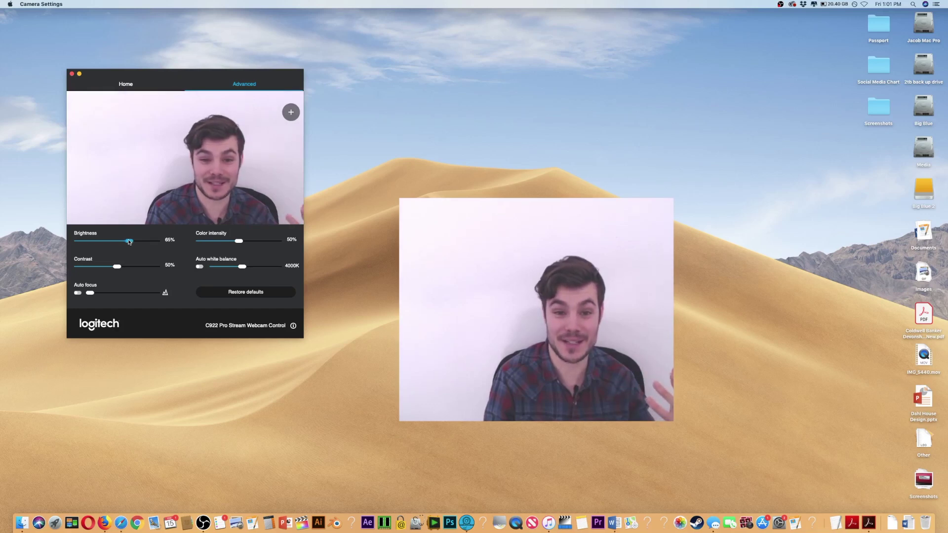
pyautogui.moveTo(129, 242); pyautogui.dragTo(127, 243)
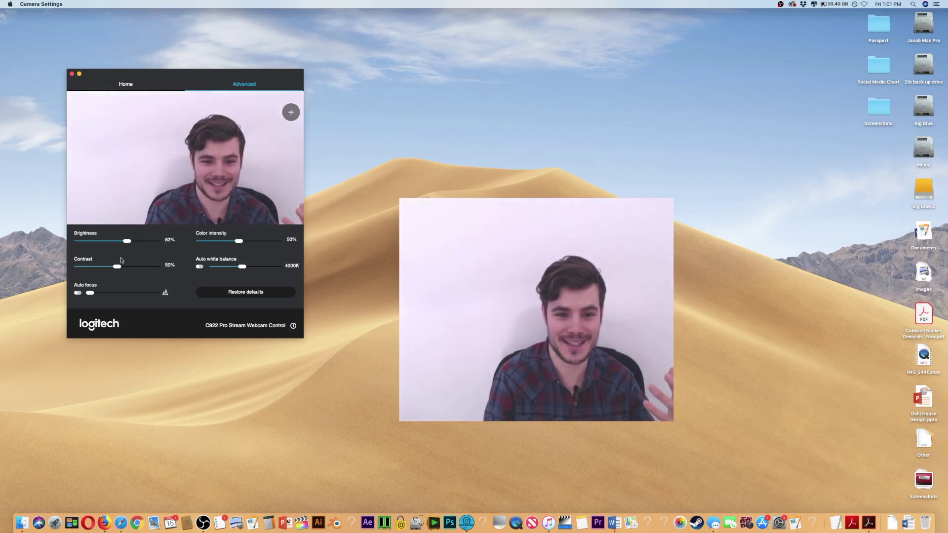